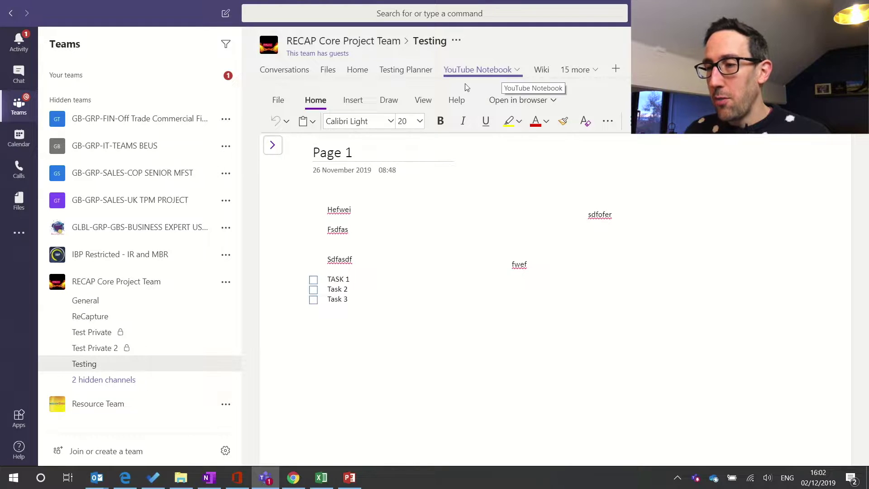
# Cancel adding a new channel tab, then show and hide the notebook's section and page lists
pyautogui.click(616, 69)
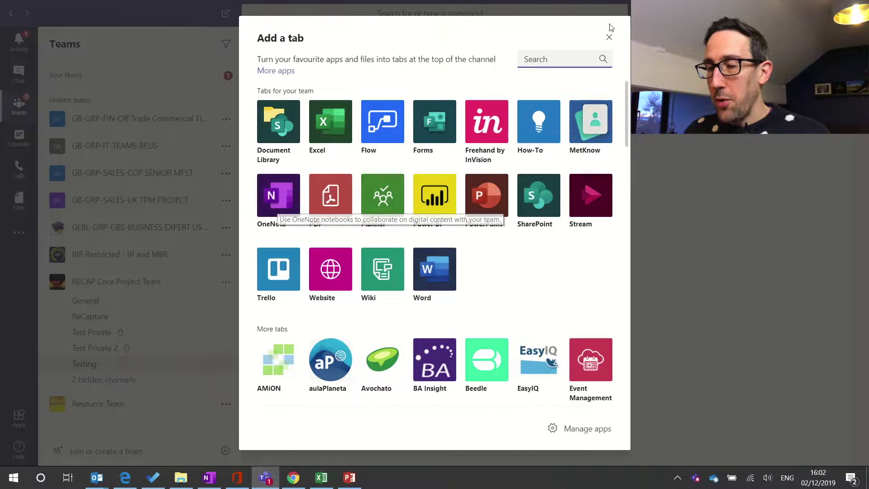
pyautogui.click(610, 35)
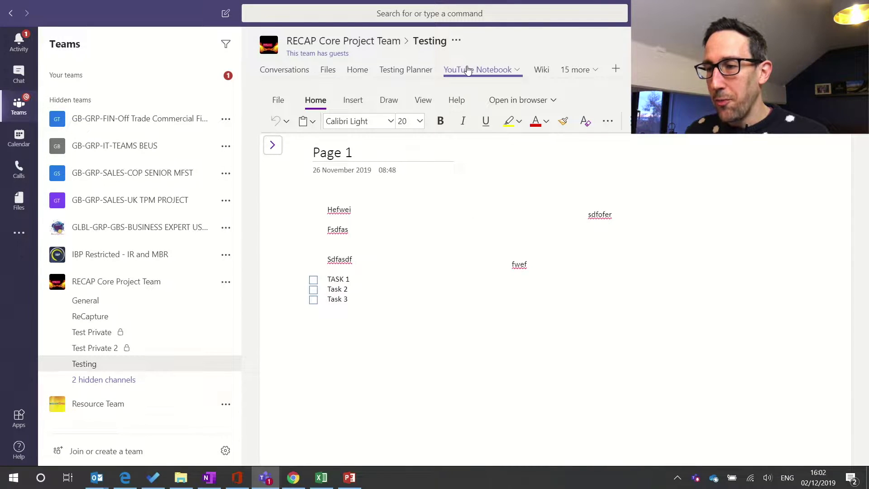
pyautogui.click(274, 145)
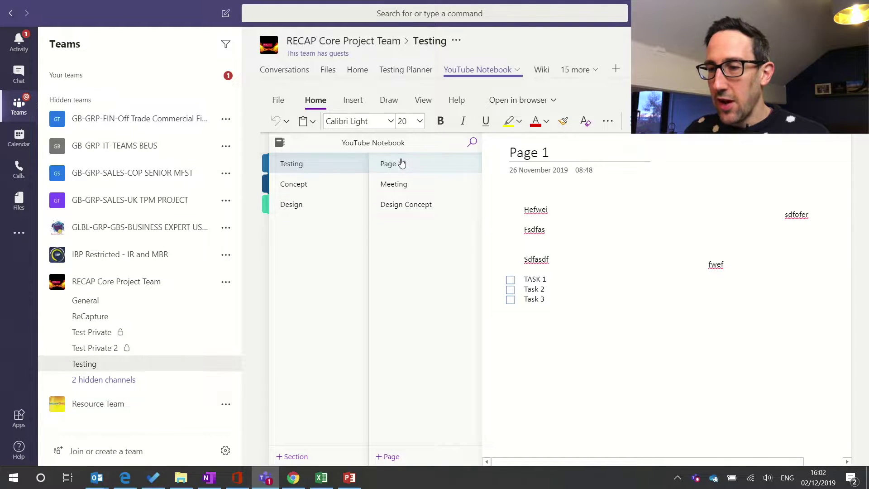
pyautogui.click(664, 290)
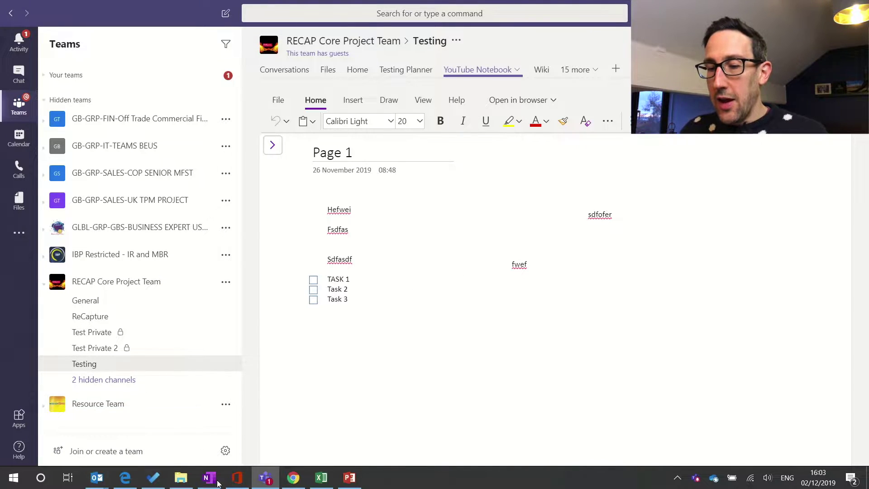
# Bring OneNote for Windows 10 forward and show its notebook list, cancelling a new notebook
pyautogui.moveTo(216, 484)
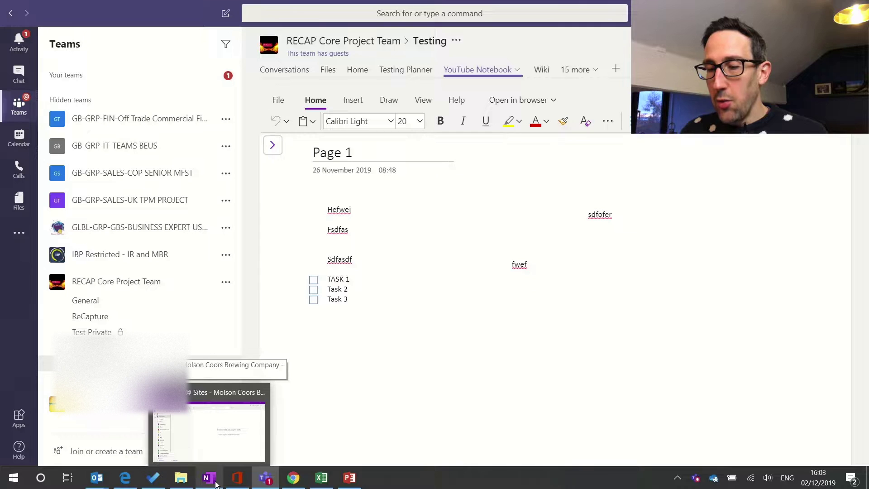
pyautogui.click(209, 421)
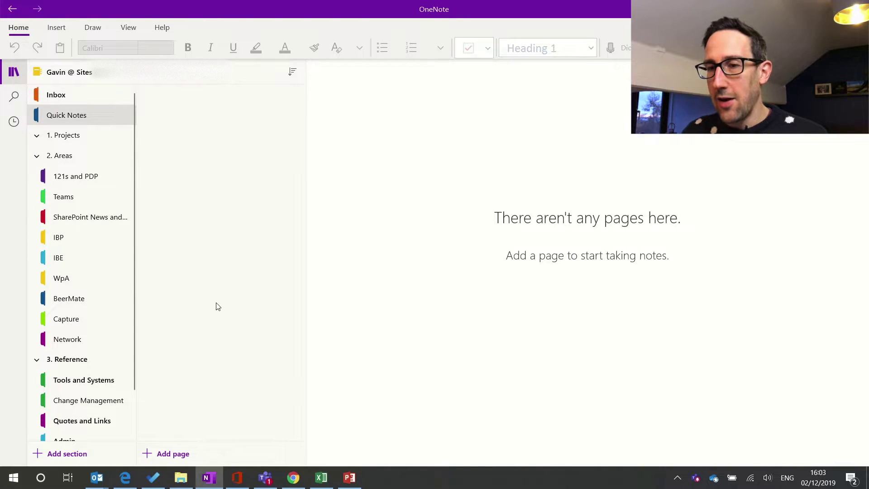
pyautogui.hotkey('ctrl', 'g')
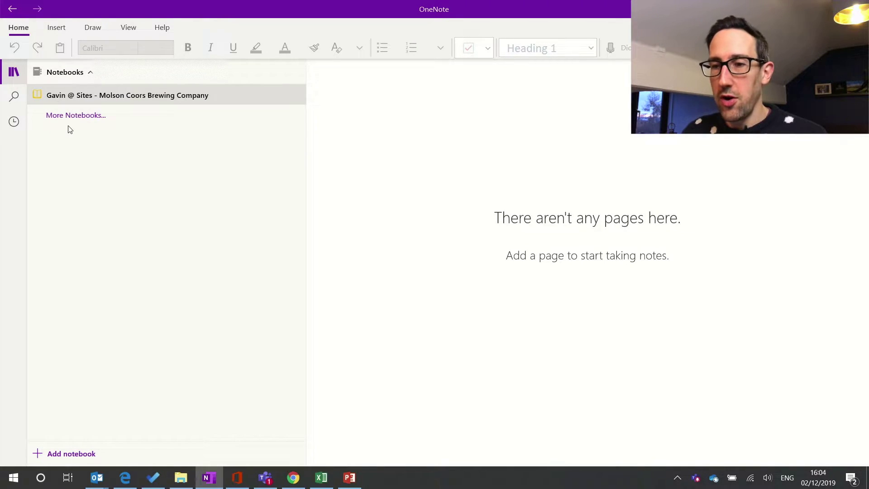
pyautogui.click(69, 453)
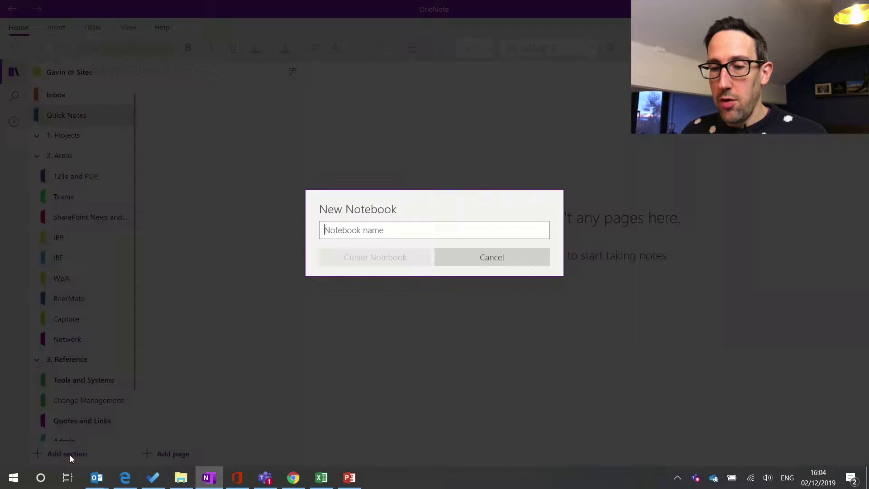
pyautogui.click(450, 257)
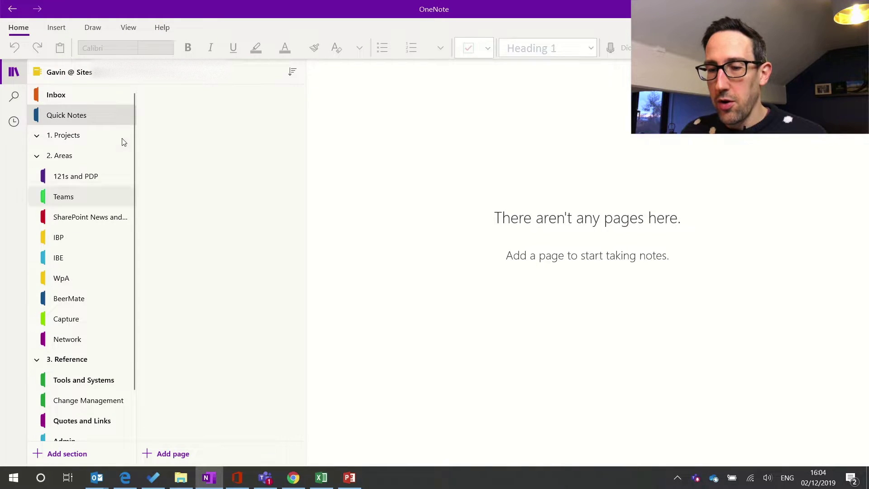
# Open YouTube Notebook through More Notebooks in the notebook dropdown
pyautogui.click(96, 74)
pyautogui.click(62, 122)
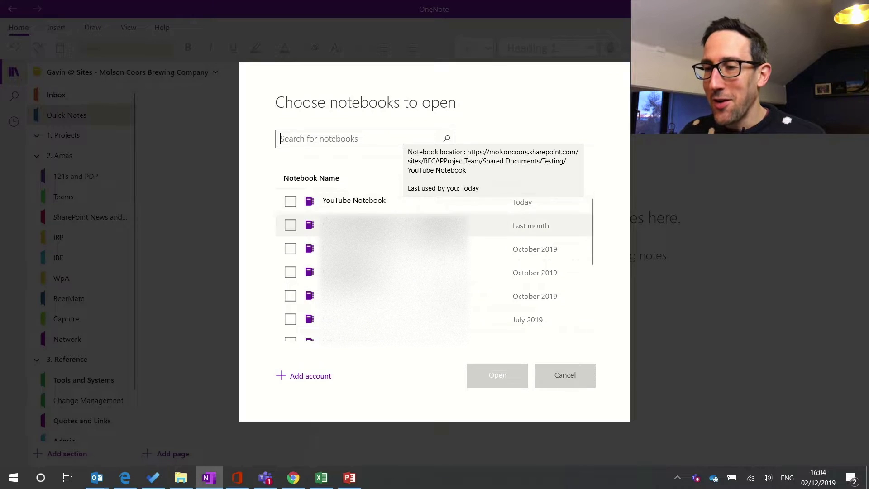
pyautogui.click(290, 202)
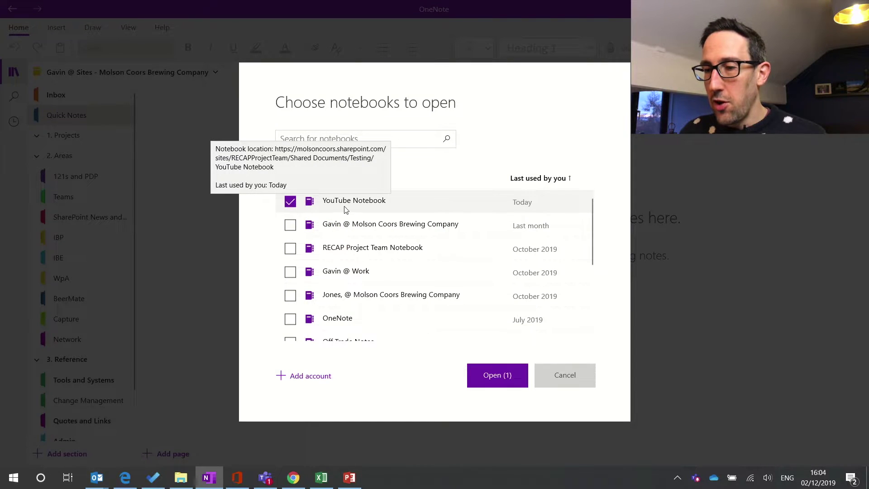
pyautogui.click(500, 386)
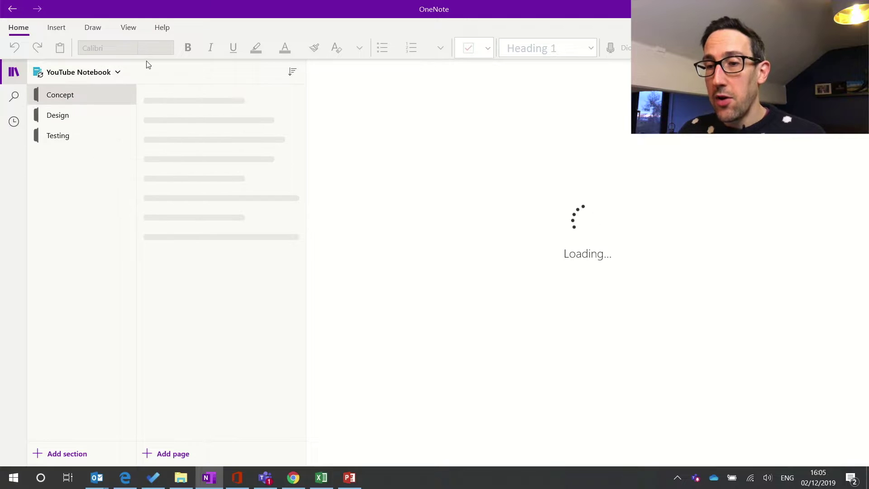
# Switch to the work notebook and back, then open YouTube Notebook's Design and Testing sections
pyautogui.click(114, 75)
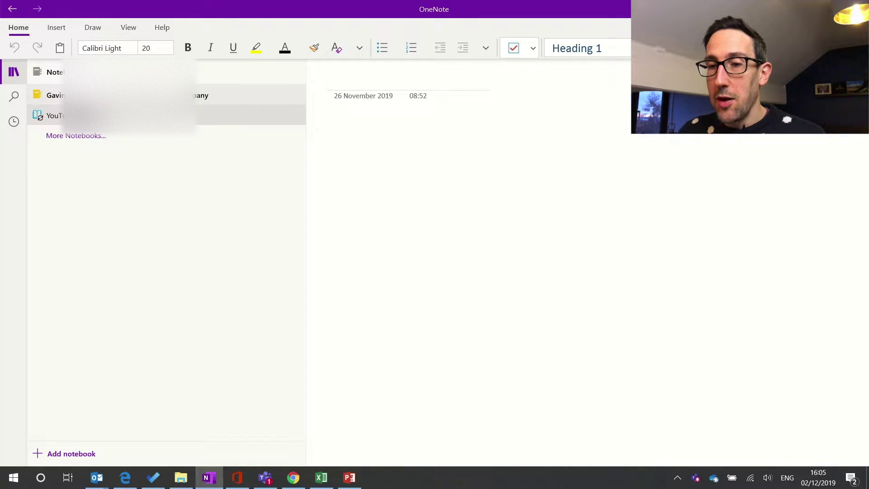
pyautogui.click(68, 95)
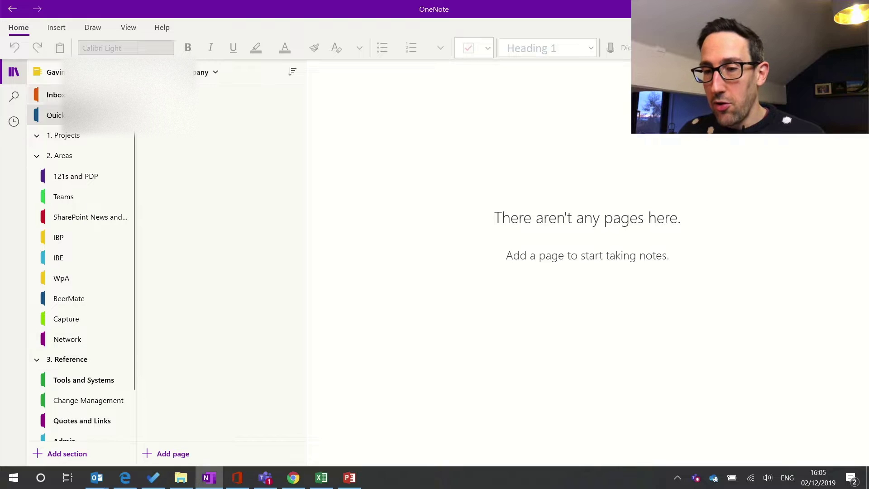
pyautogui.click(118, 72)
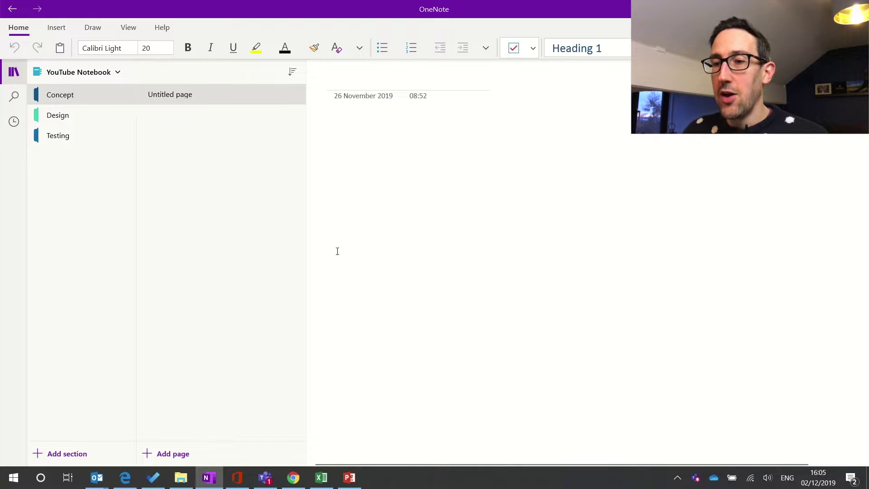
pyautogui.click(72, 115)
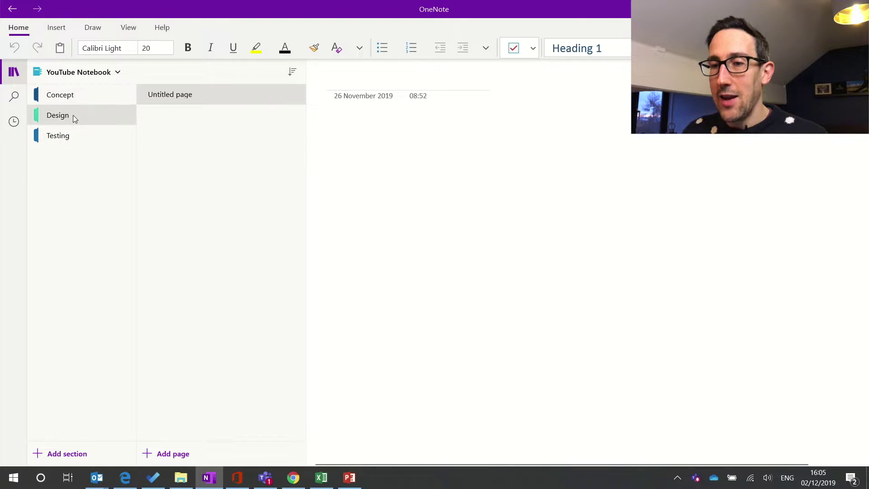
pyautogui.click(68, 138)
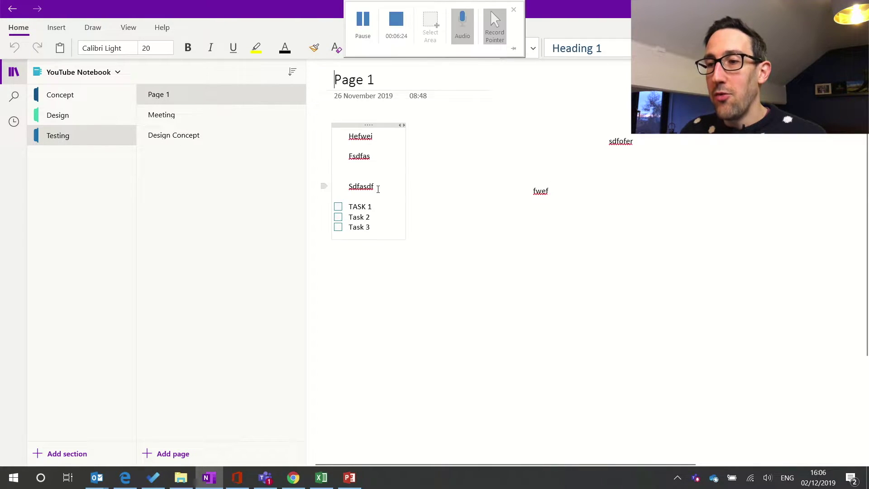
pyautogui.press('super')
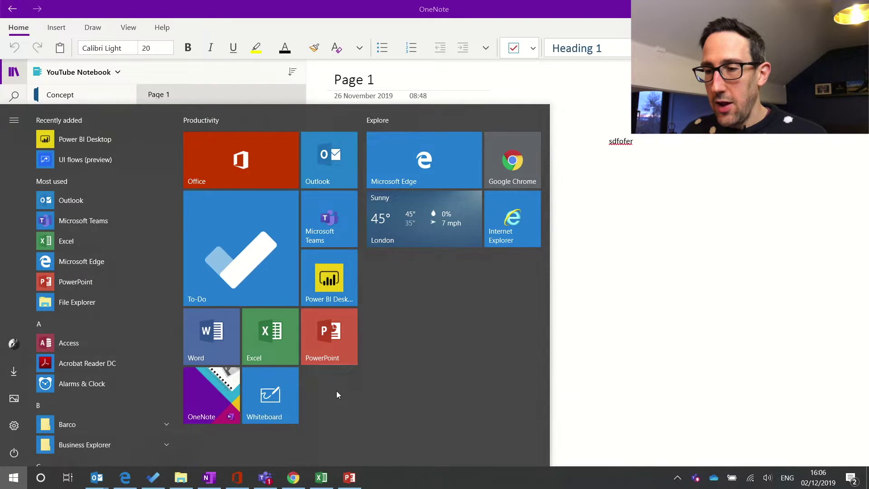
# Launch OneNote 2016 via Start search and view the work notebook's Inbox and Quick Notes sections
pyautogui.write('onenote')
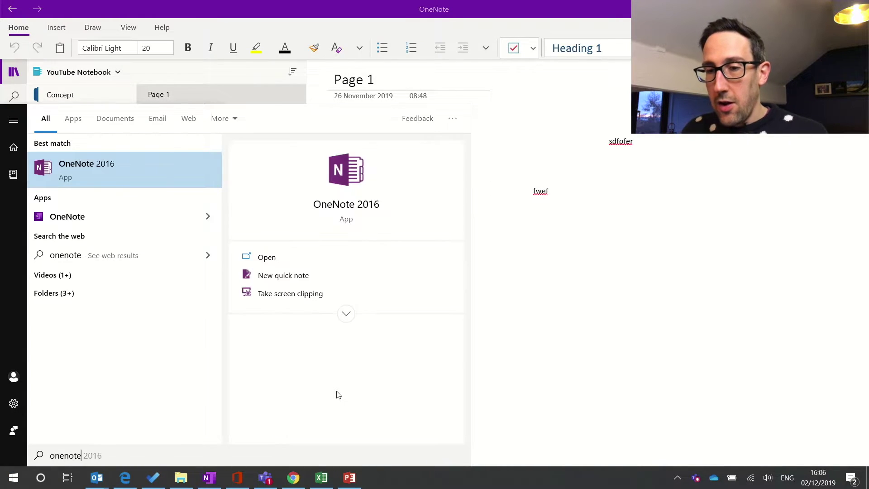
pyautogui.click(108, 171)
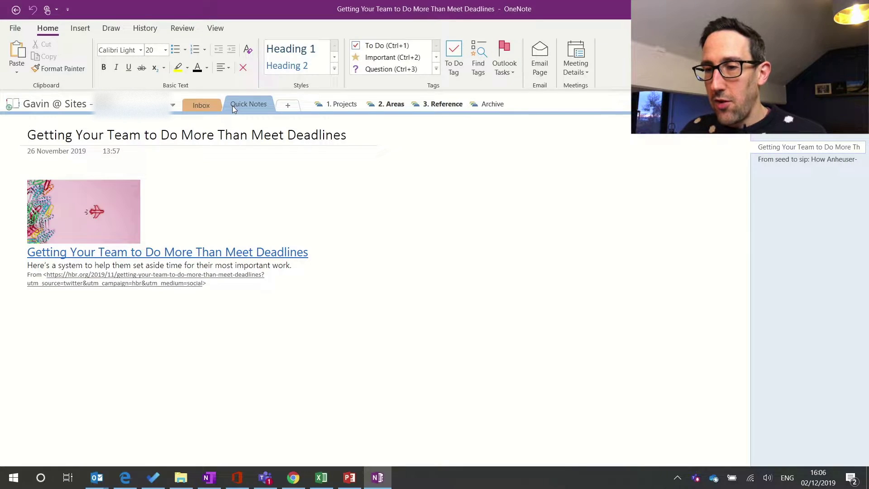
pyautogui.click(191, 106)
pyautogui.click(239, 105)
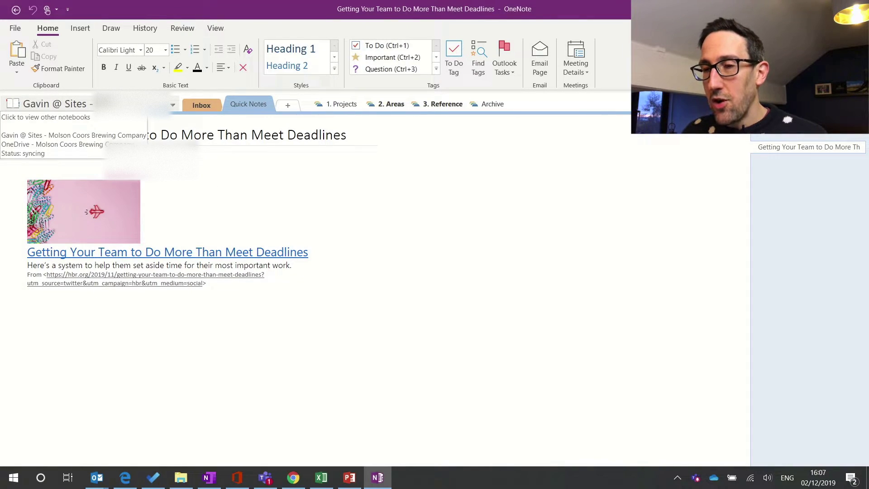
pyautogui.click(54, 103)
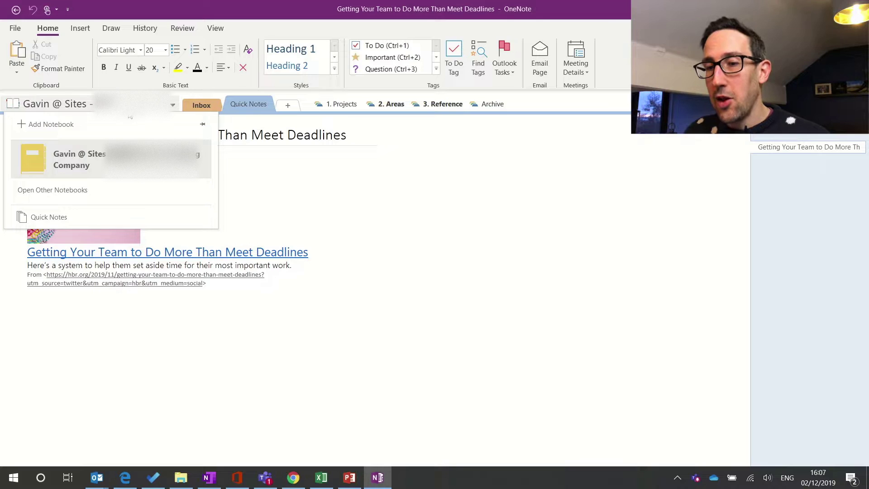
# Open YouTube Notebook from the Today group of OneNote 2016's Recent notebooks list
pyautogui.click(64, 190)
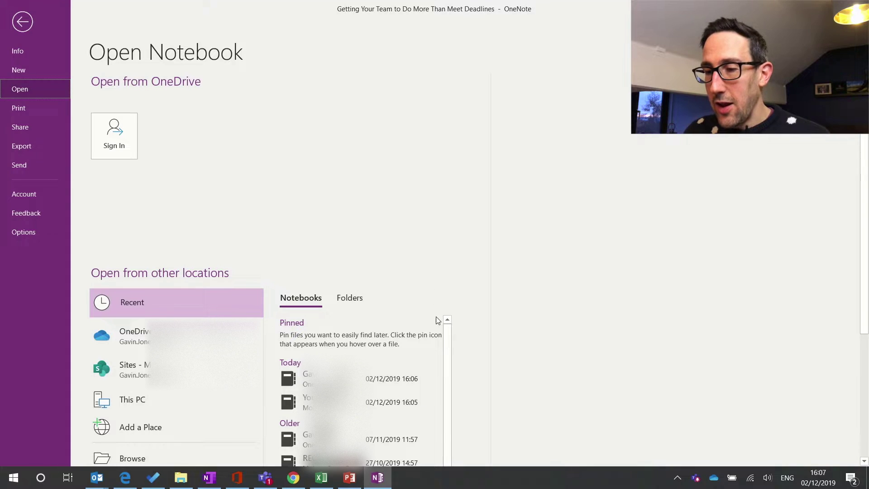
pyautogui.scroll(-1, 449, 361)
pyautogui.moveTo(451, 368); pyautogui.dragTo(439, 410)
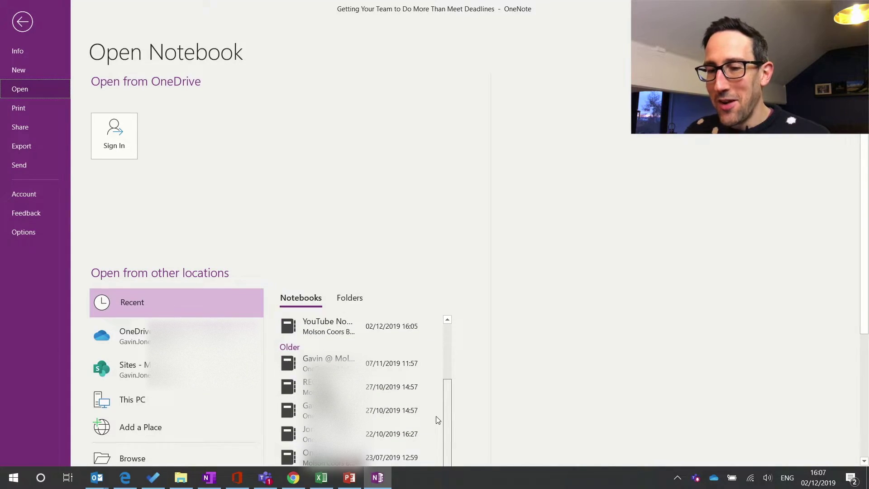
pyautogui.moveTo(437, 417); pyautogui.dragTo(452, 353)
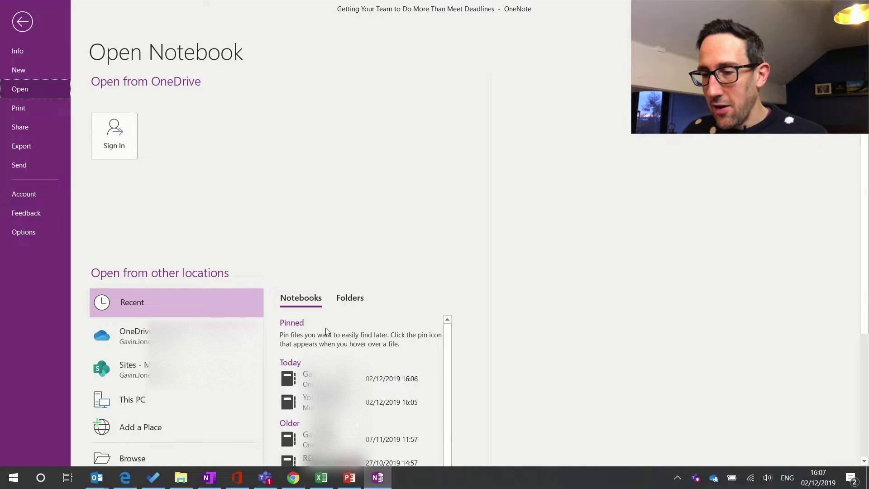
pyautogui.moveTo(317, 405)
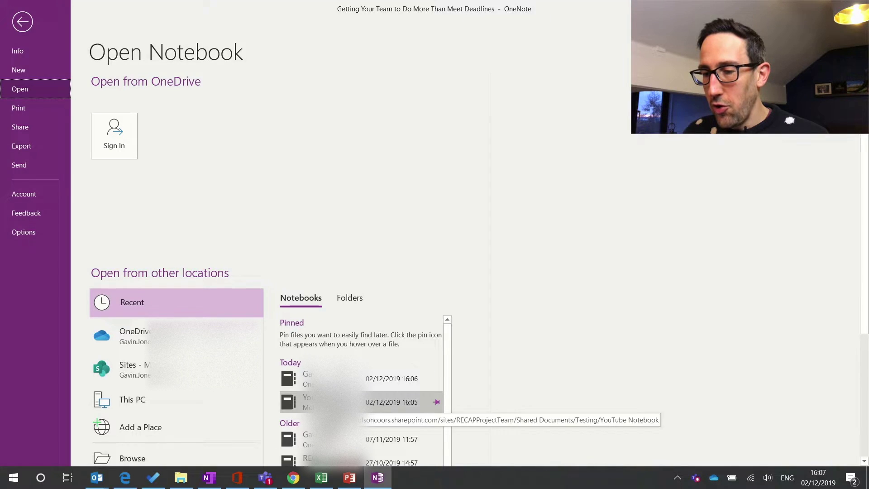
pyautogui.click(316, 403)
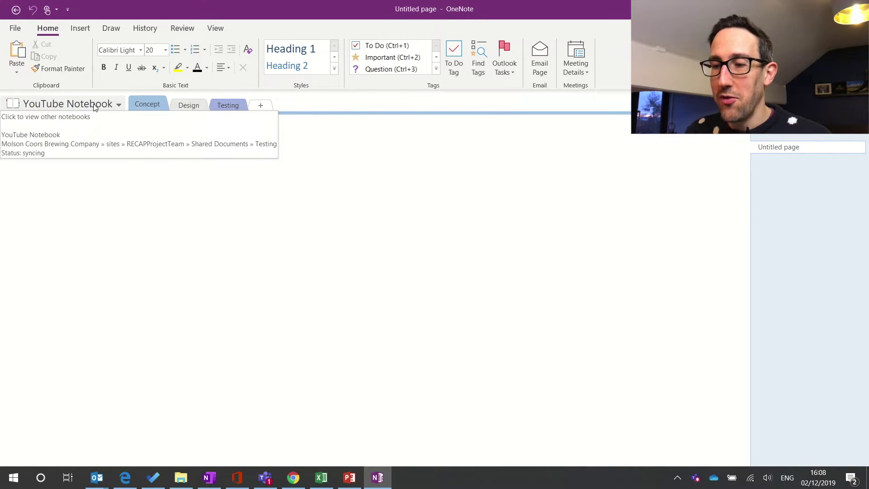
# Switch back to OneNote for Windows 10 and list the open notebooks, including YouTube Notebook
pyautogui.click(210, 478)
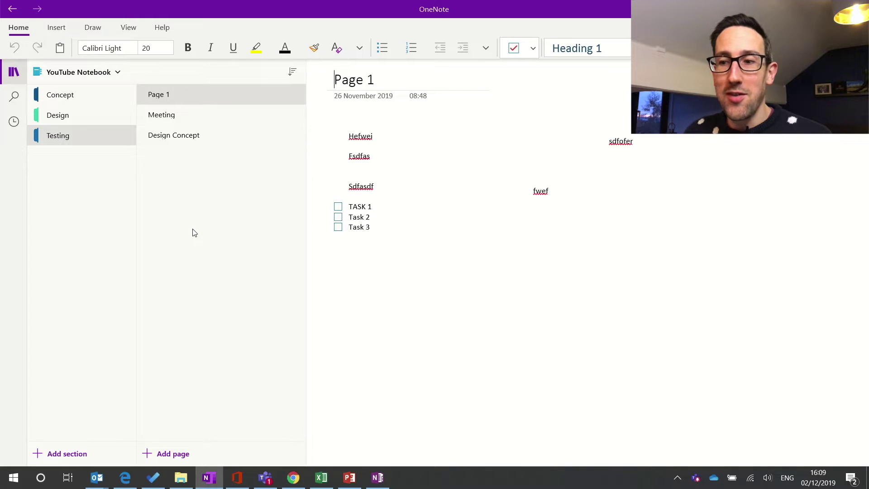
pyautogui.click(105, 76)
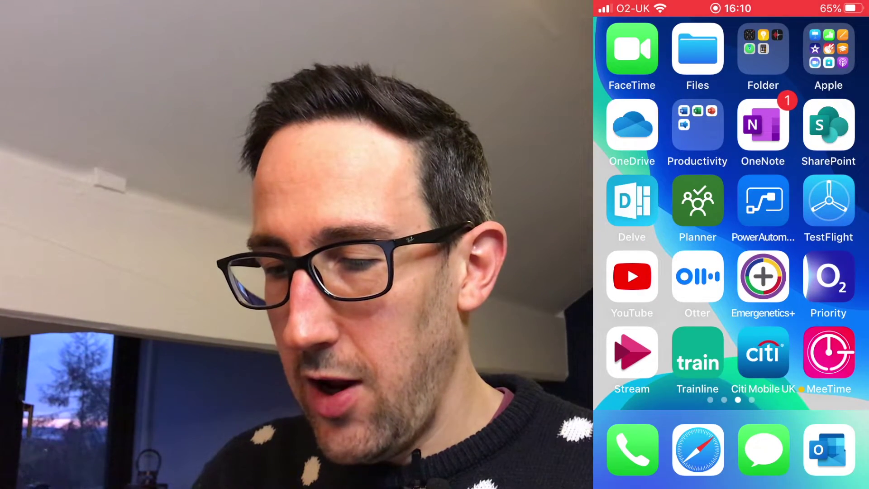
# Open the work notebook in OneNote on the iPhone, then return and bring up More Notebooks
pyautogui.click(764, 125)
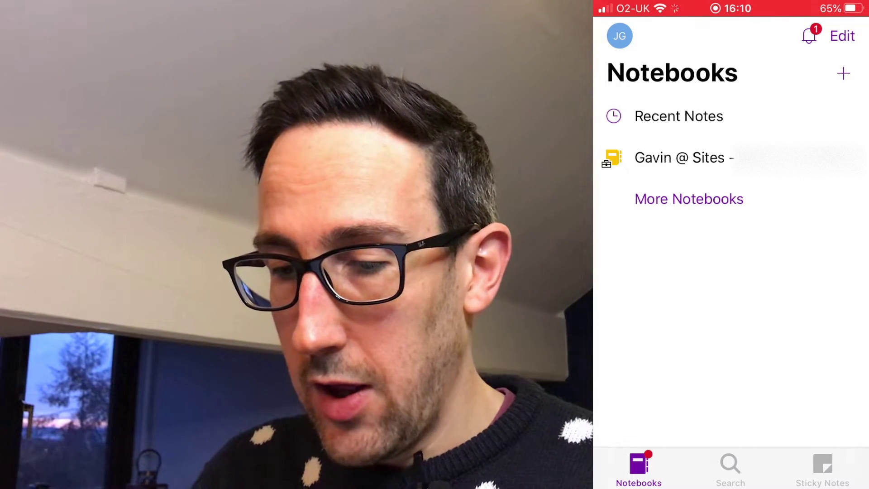
pyautogui.click(684, 157)
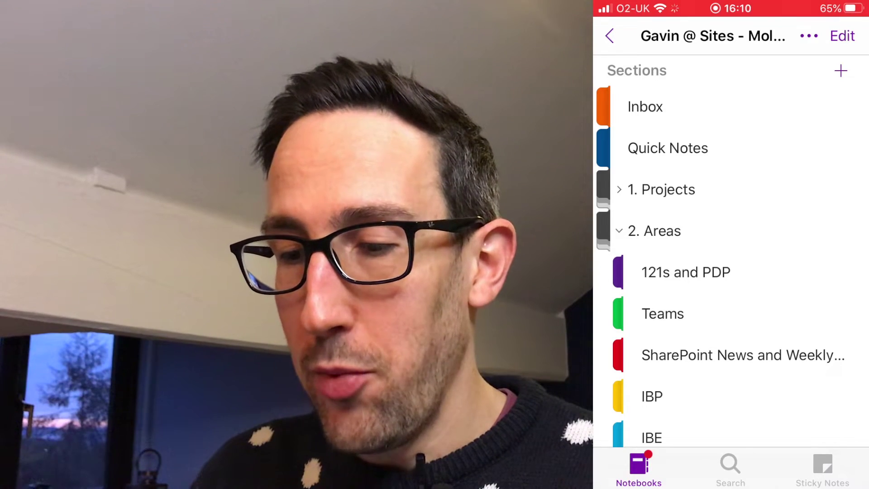
pyautogui.scroll(-1, 731, 252)
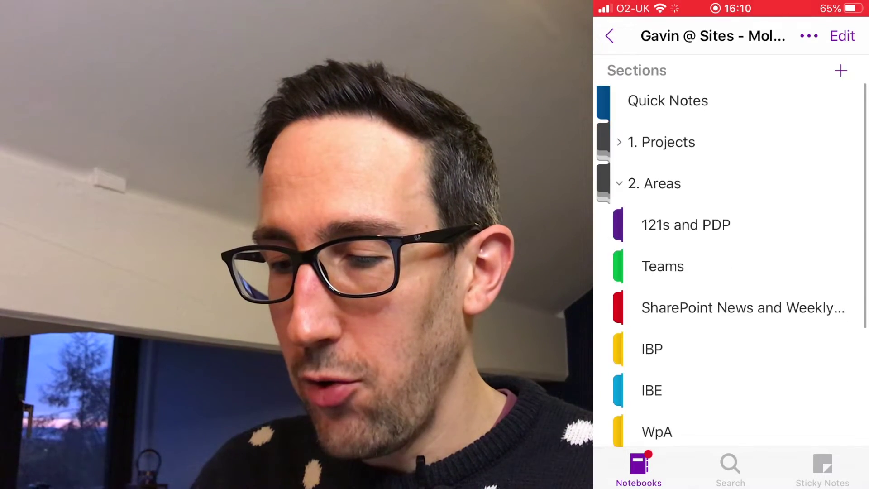
pyautogui.scroll(3, 731, 251)
pyautogui.click(609, 36)
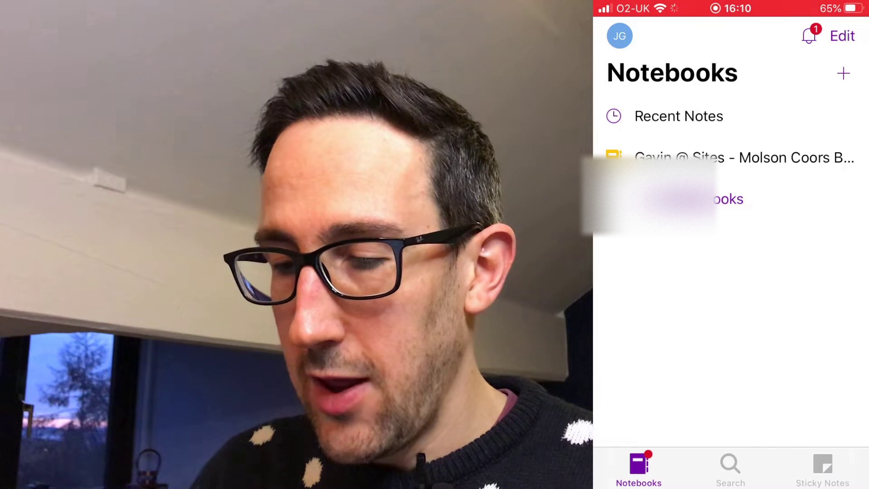
pyautogui.click(729, 199)
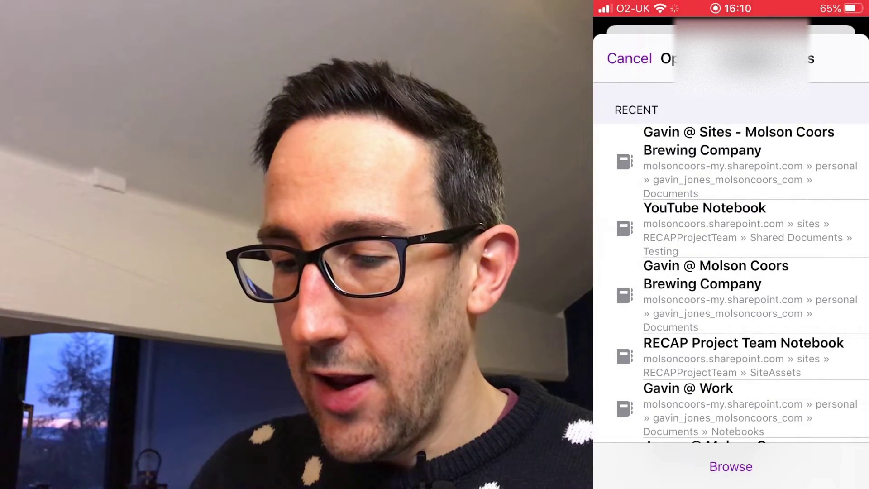
# Look through the Open Notebooks sheet's Recent list and dismiss it with YouTube Notebook added
pyautogui.scroll(-1, 731, 269)
pyautogui.scroll(1, 731, 263)
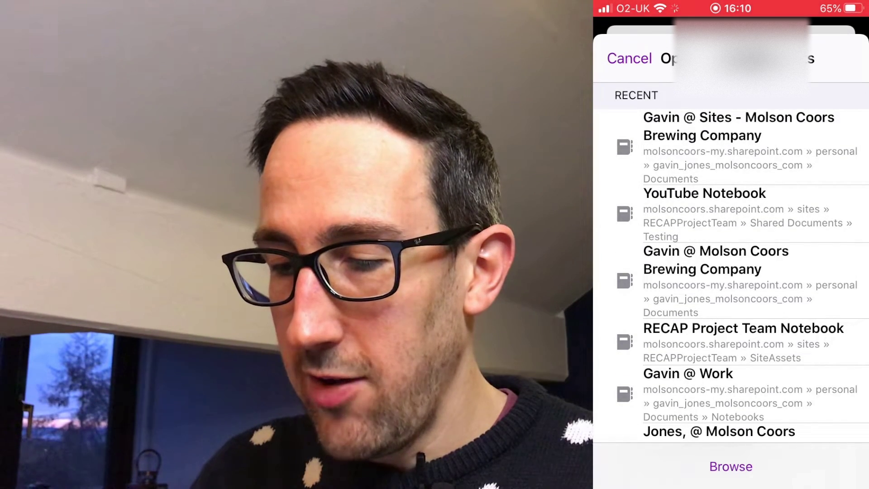
pyautogui.press('Escape')
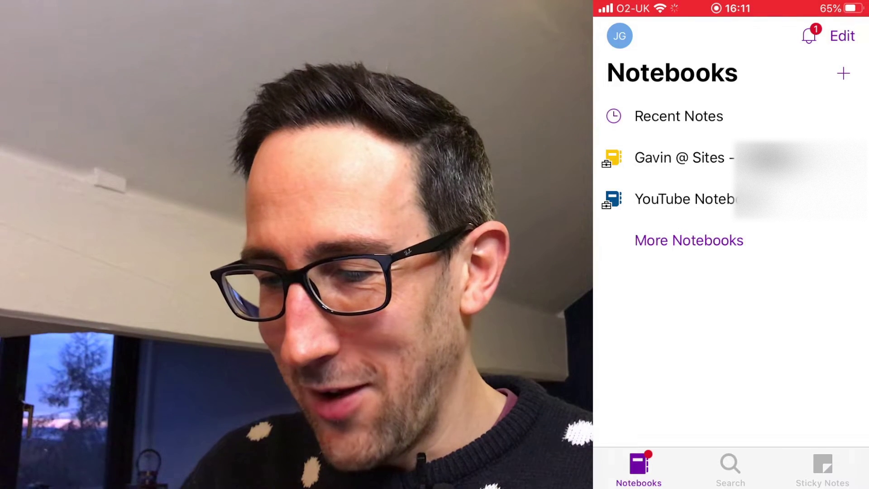
# Open YouTube Notebook's Testing section and view its Design Concept page on the iPhone
pyautogui.click(686, 199)
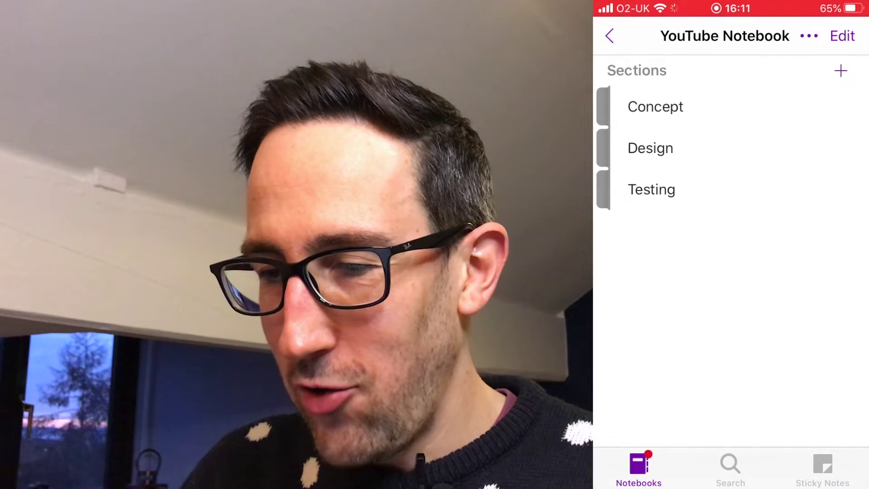
pyautogui.click(652, 189)
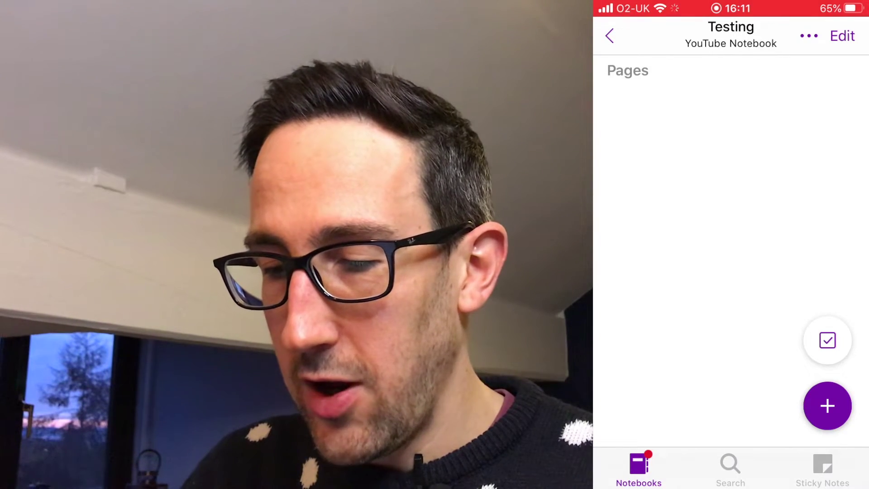
pyautogui.click(660, 190)
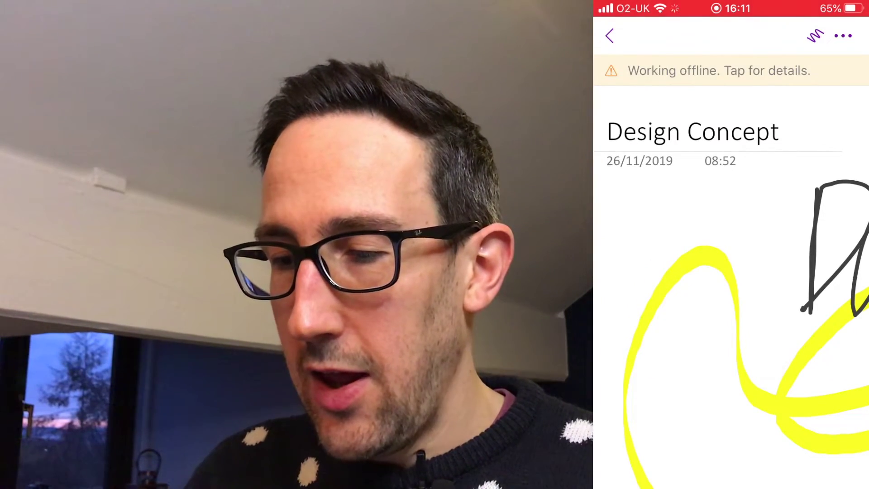
pyautogui.click(610, 36)
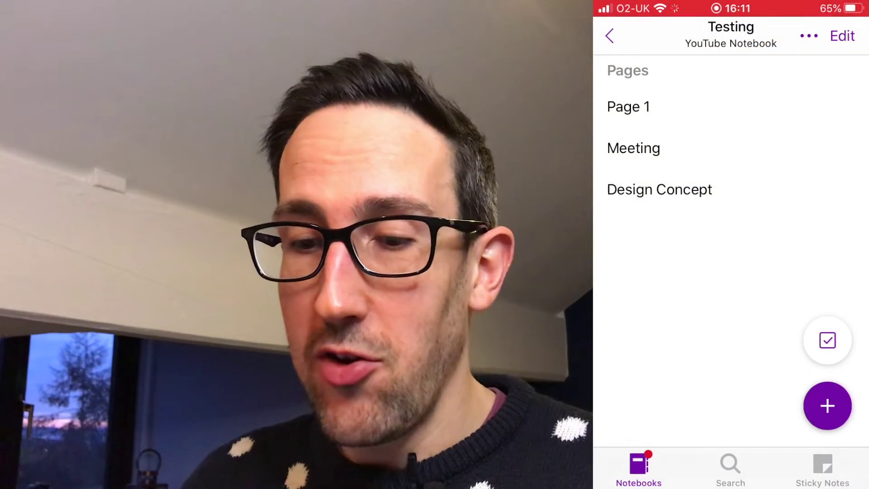
# Reopen the Design Concept page, scroll through the drawing, and return to the Pages list
pyautogui.click(659, 189)
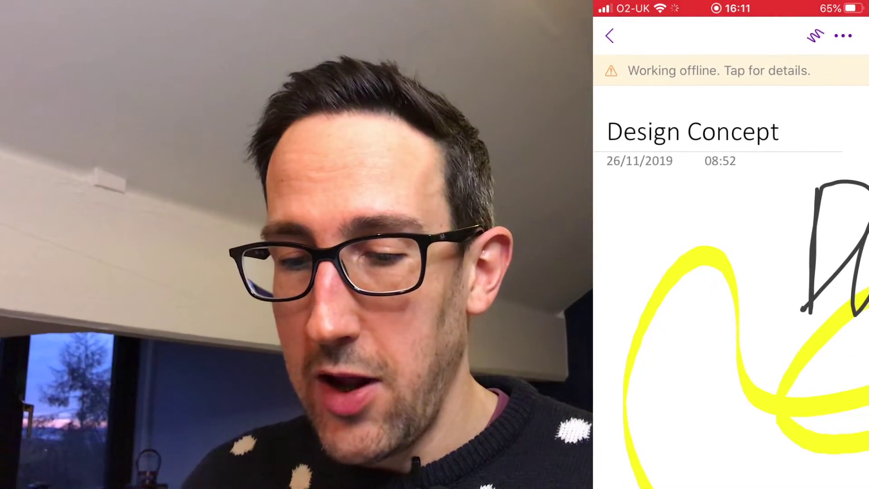
pyautogui.scroll(-3, 731, 317)
pyautogui.scroll(3, 731, 317)
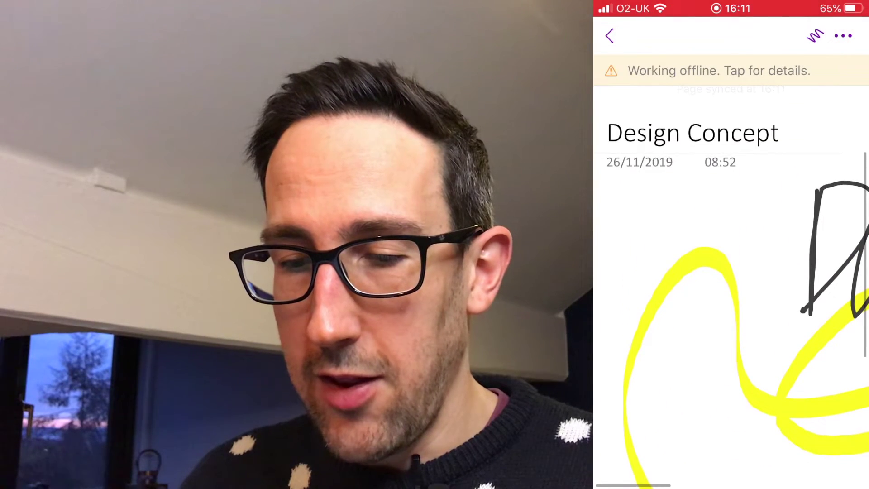
pyautogui.click(610, 36)
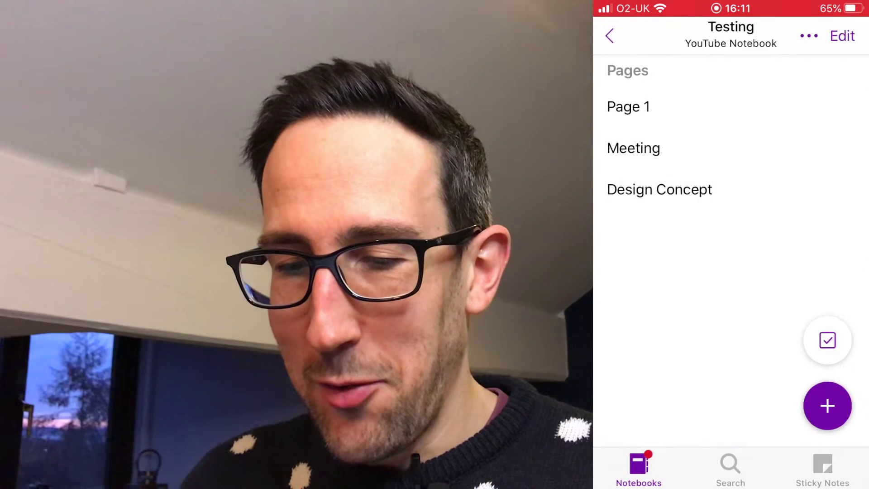
# Open Page 1 of the Testing section and scroll through its text and tasks
pyautogui.click(634, 148)
pyautogui.click(609, 35)
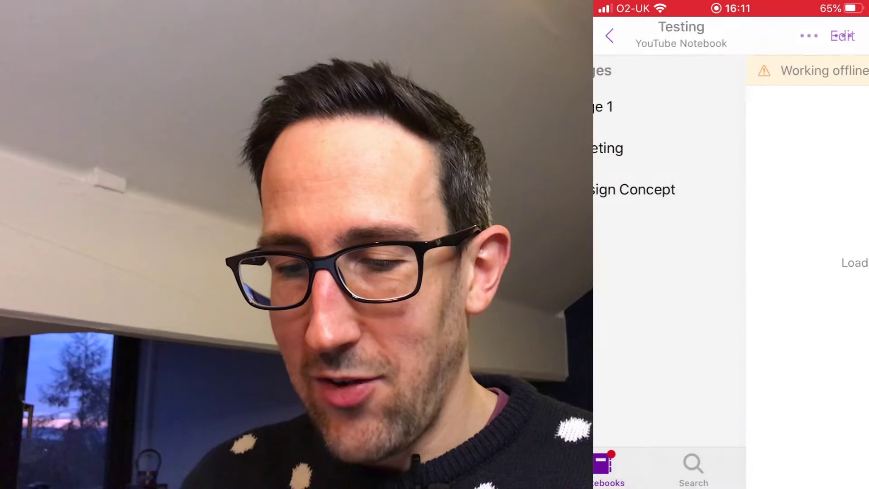
pyautogui.click(628, 106)
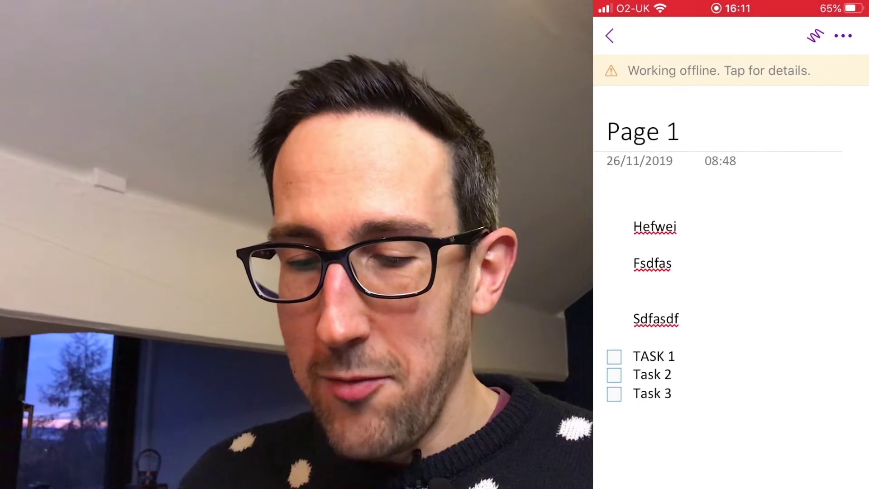
pyautogui.scroll(-3, 731, 272)
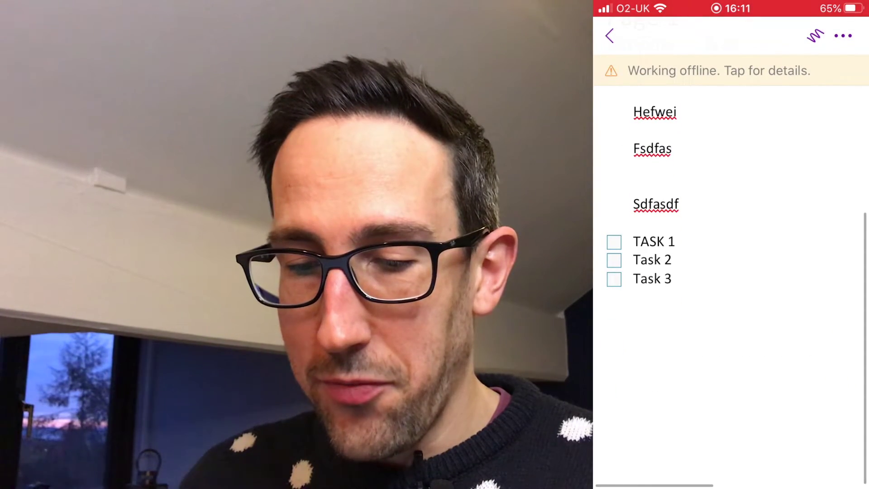
# Place the cursor below Task 3, then cancel inserting a picture
pyautogui.click(643, 308)
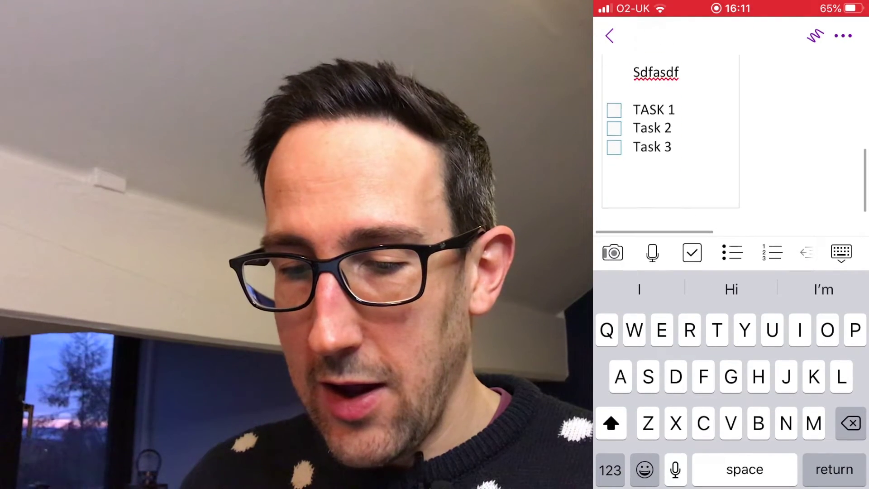
pyautogui.click(613, 252)
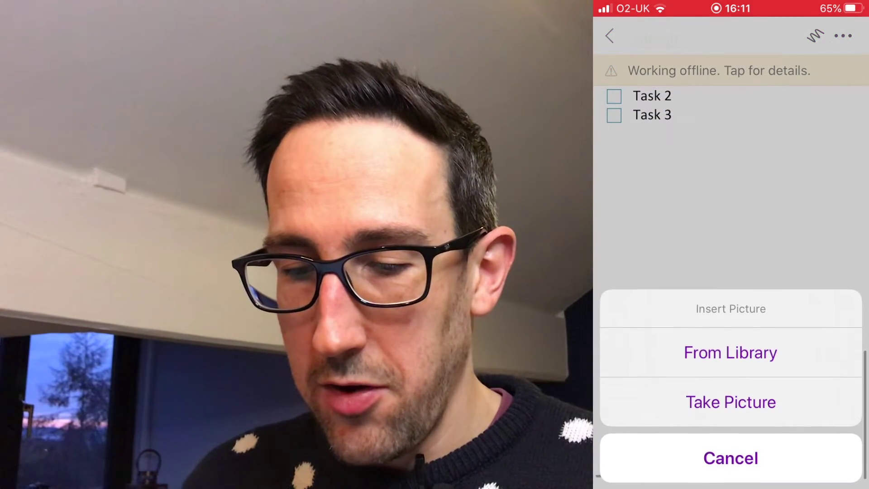
pyautogui.click(731, 458)
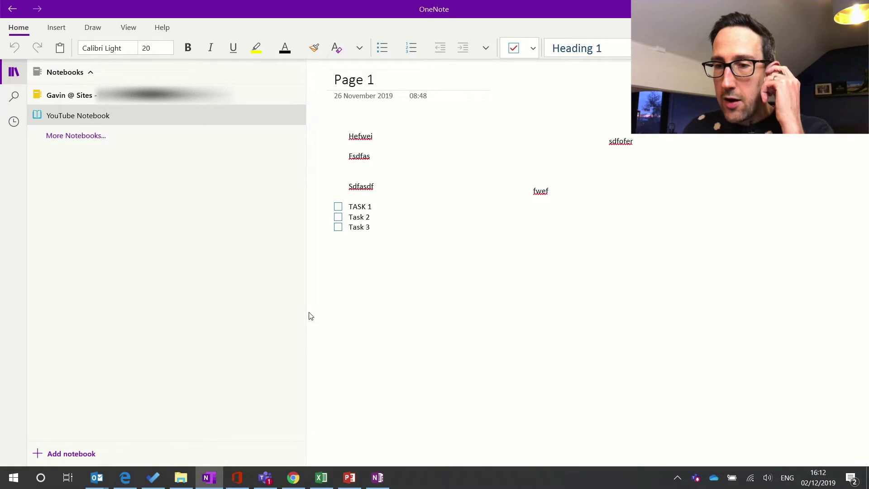
pyautogui.click(89, 136)
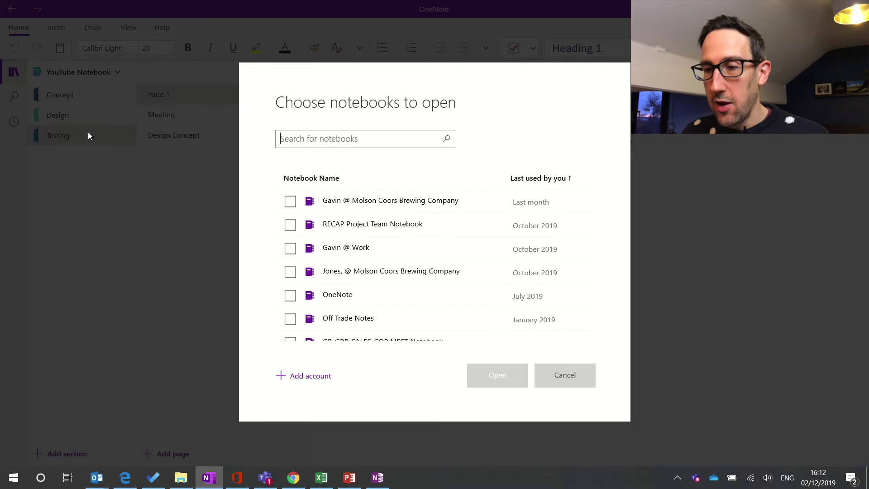
pyautogui.click(308, 376)
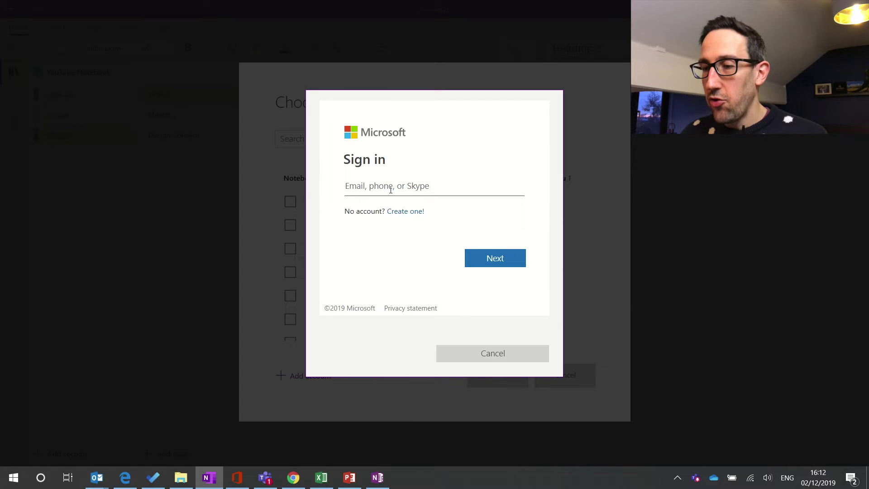
pyautogui.click(501, 350)
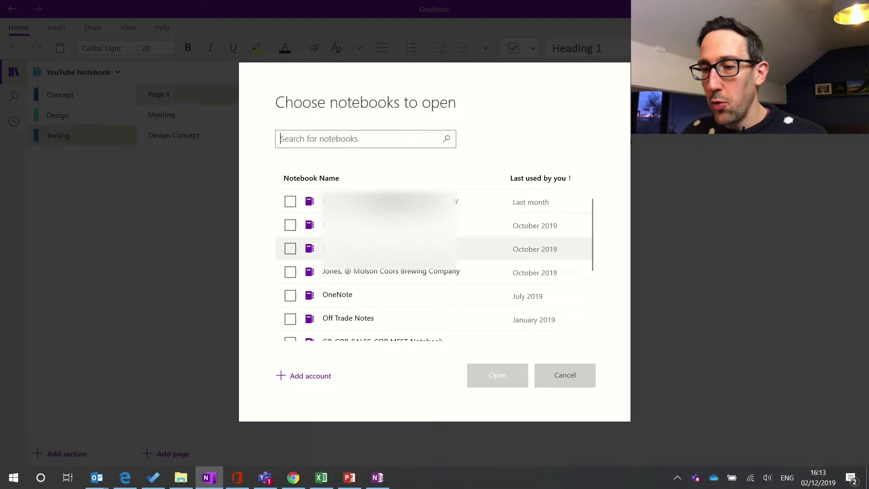
pyautogui.click(574, 375)
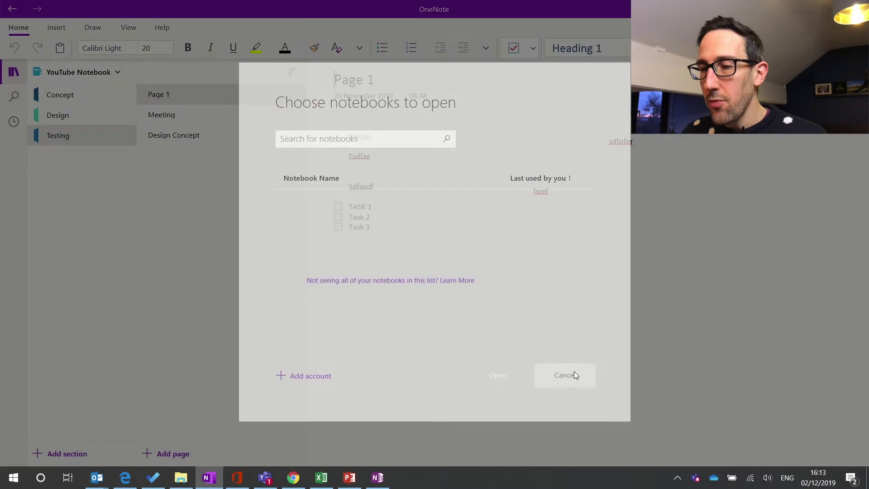
pyautogui.click(75, 72)
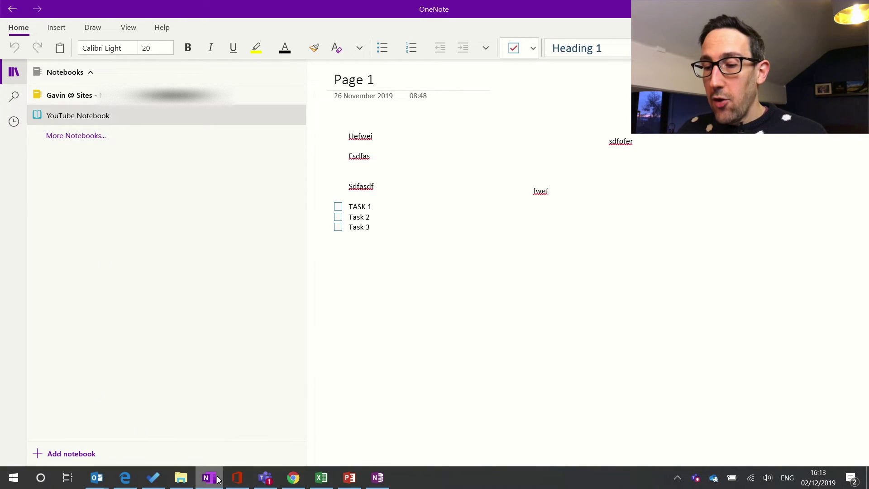
# In OneNote 2016, browse Open Other Notebooks and the Account page, then return to YouTube Notebook
pyautogui.click(378, 477)
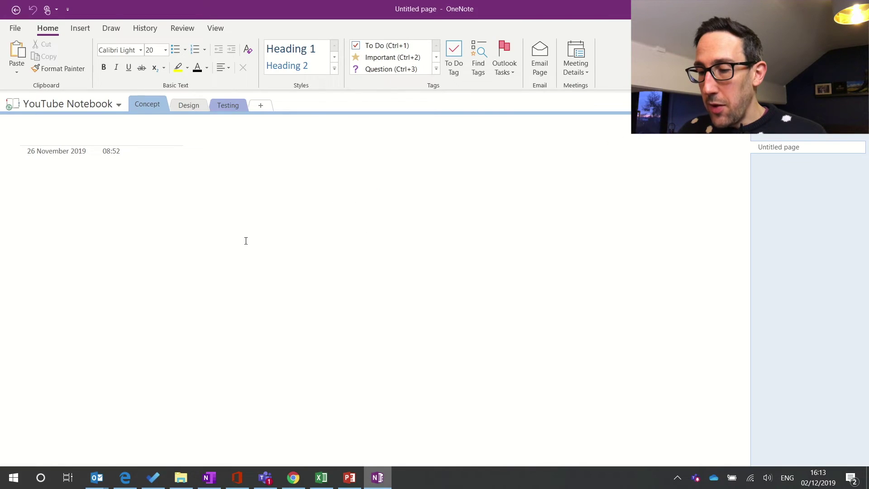
pyautogui.click(58, 105)
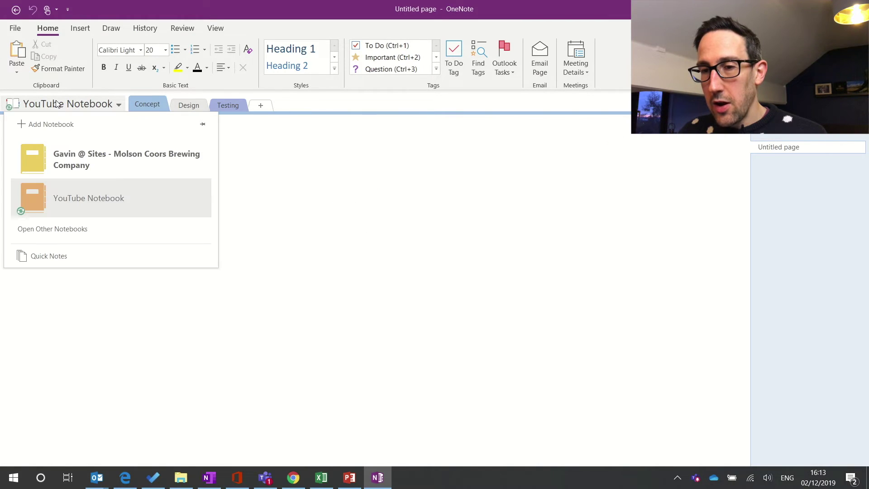
pyautogui.click(62, 231)
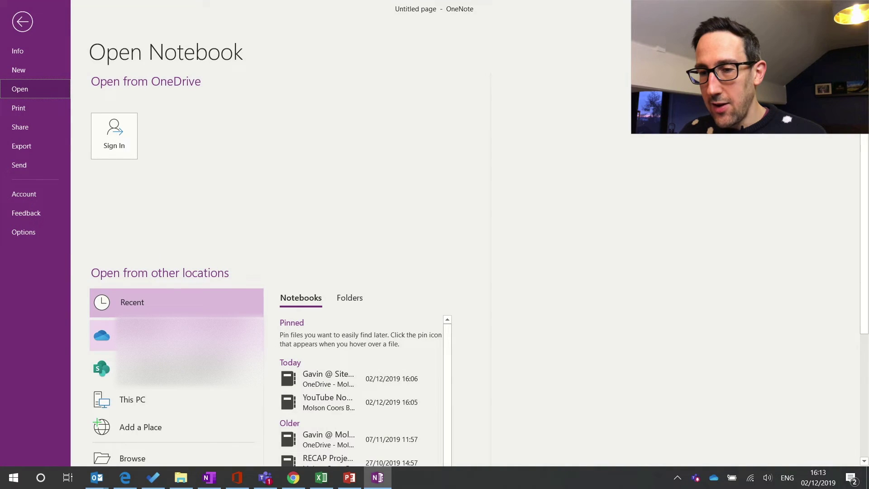
pyautogui.scroll(-4, 200, 219)
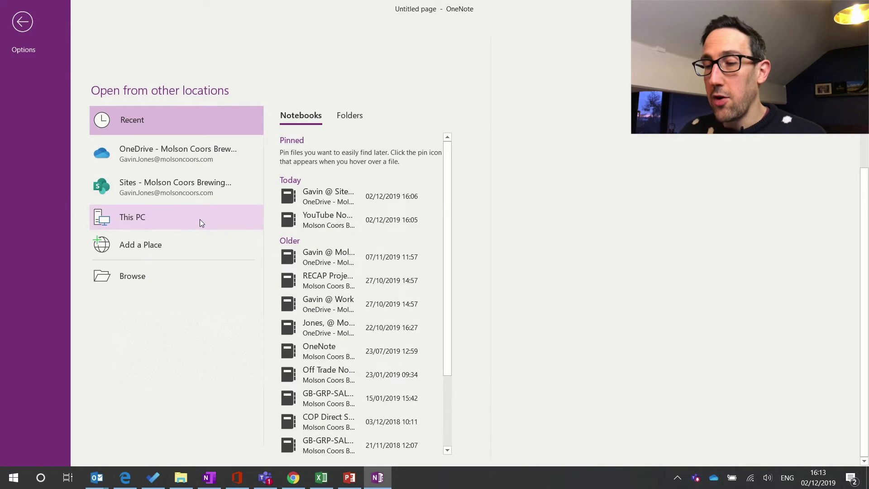
pyautogui.scroll(4, 200, 219)
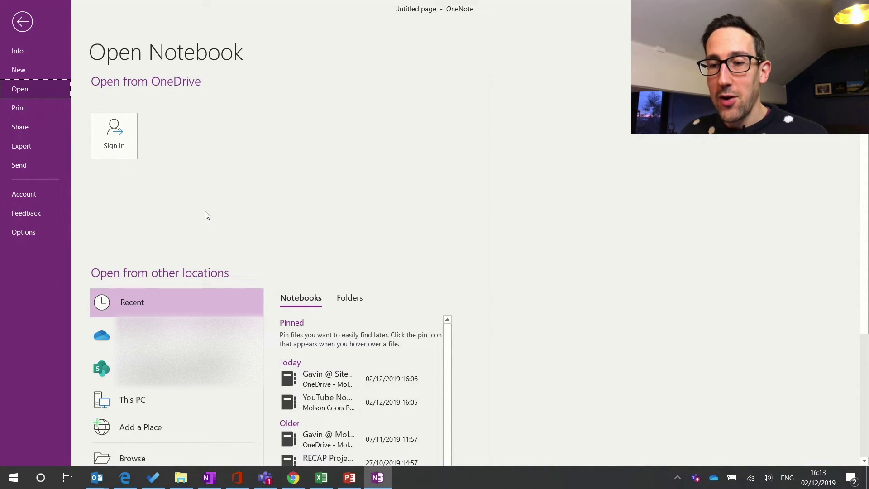
pyautogui.click(22, 195)
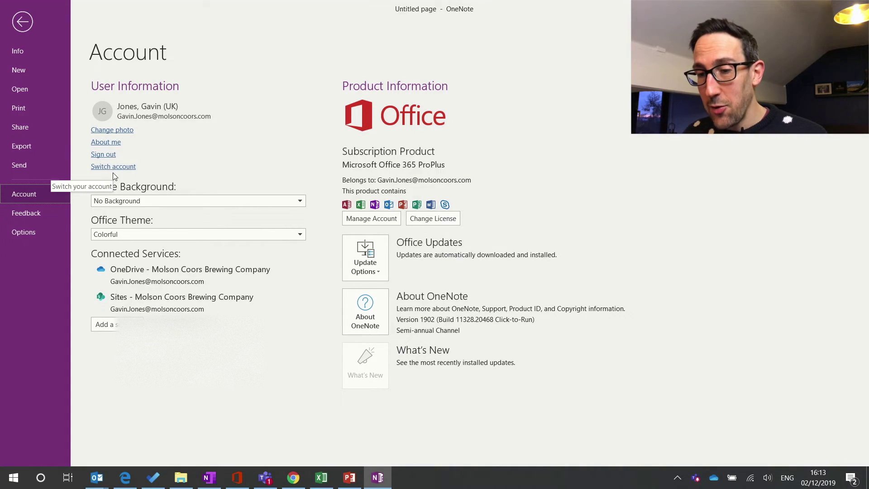
pyautogui.click(24, 27)
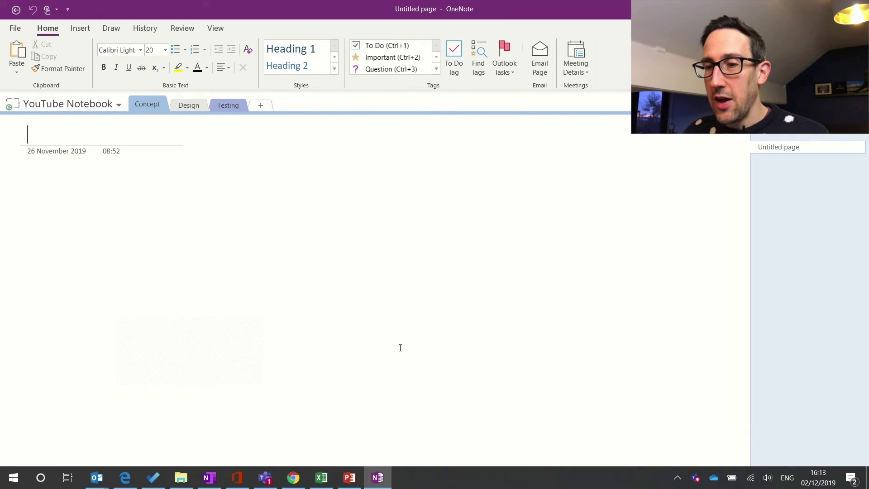